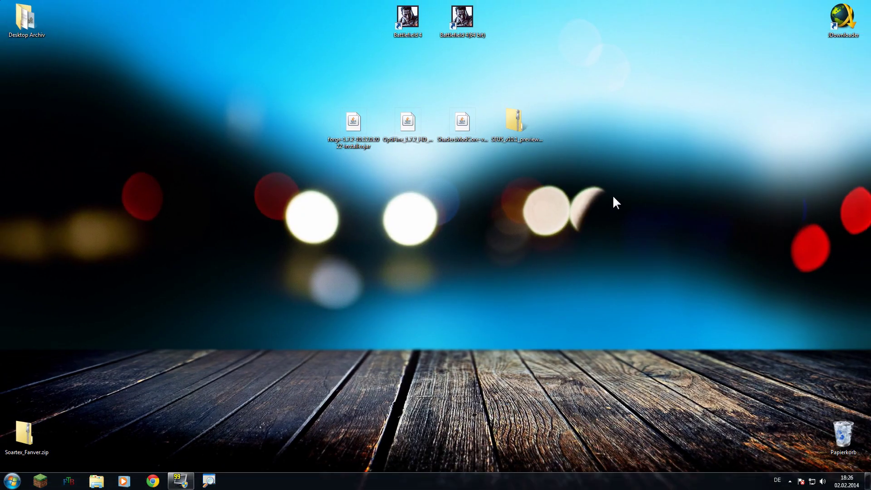
Start Minecraft Launcher 1.3.9, allow it past the security warning, and log in with the account credentials
left_click_drag(787, 235, 183, 67)
left_click_drag(309, 107, 283, 207)
left_click(40, 481)
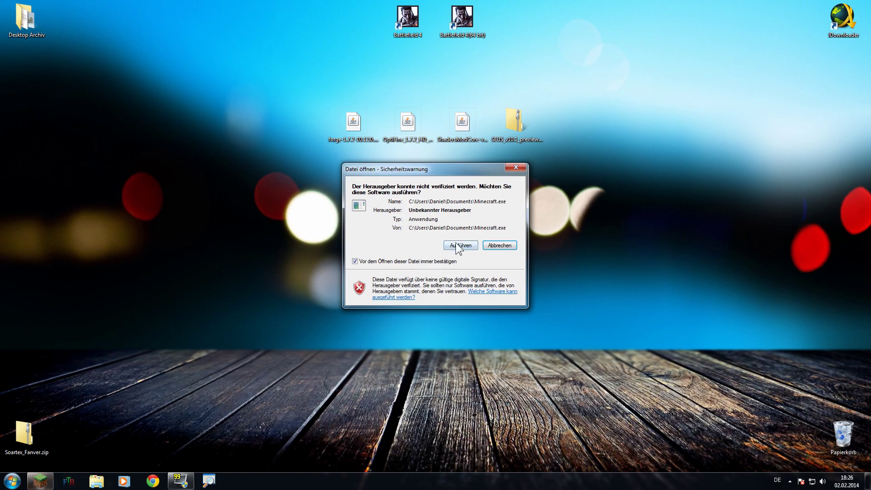
left_click(457, 247)
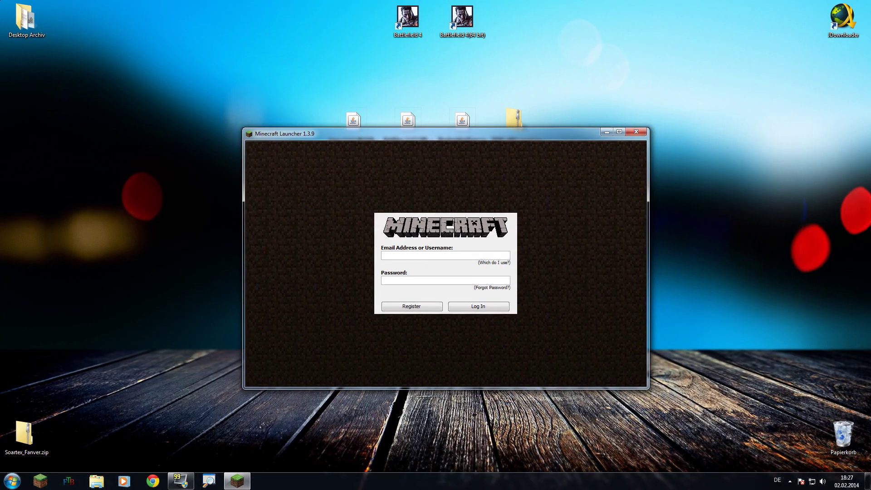
key("Return")
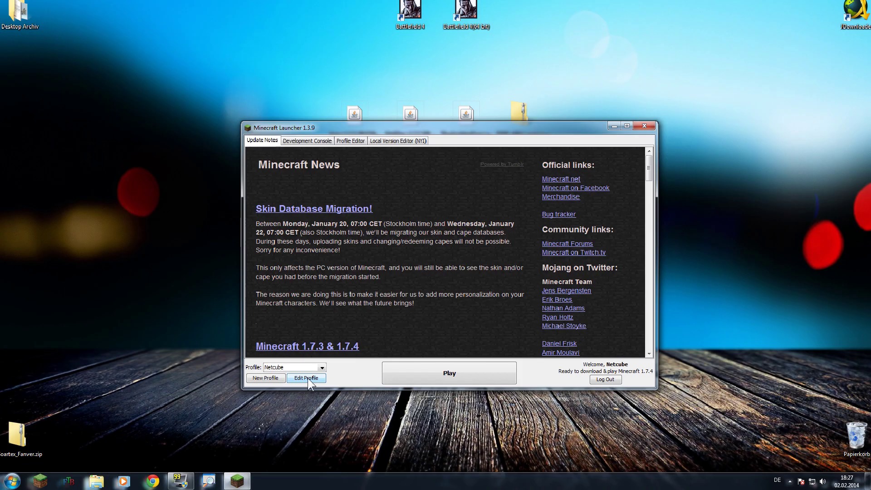
Set the profile to release 1.7.2 with JVM argument -Xmx4G, save it, and launch the game
left_click(307, 377)
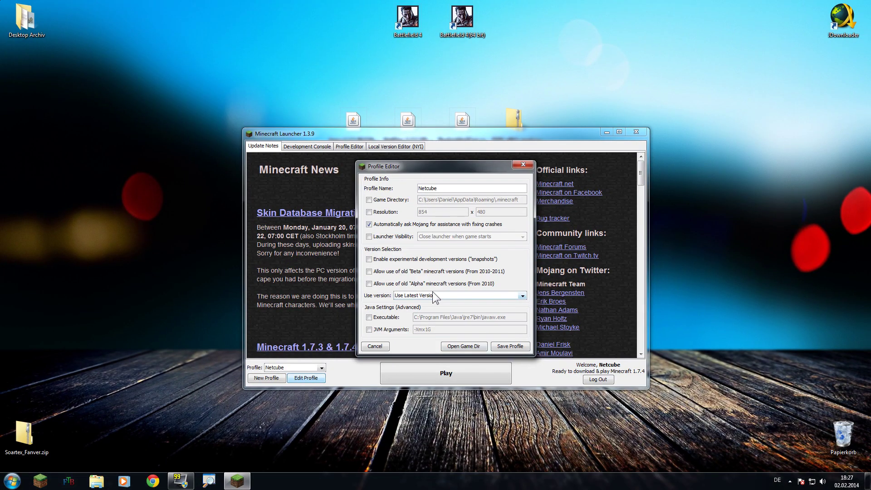
left_click(428, 299)
left_click(427, 317)
left_click(368, 329)
left_click_drag(425, 329, 429, 329)
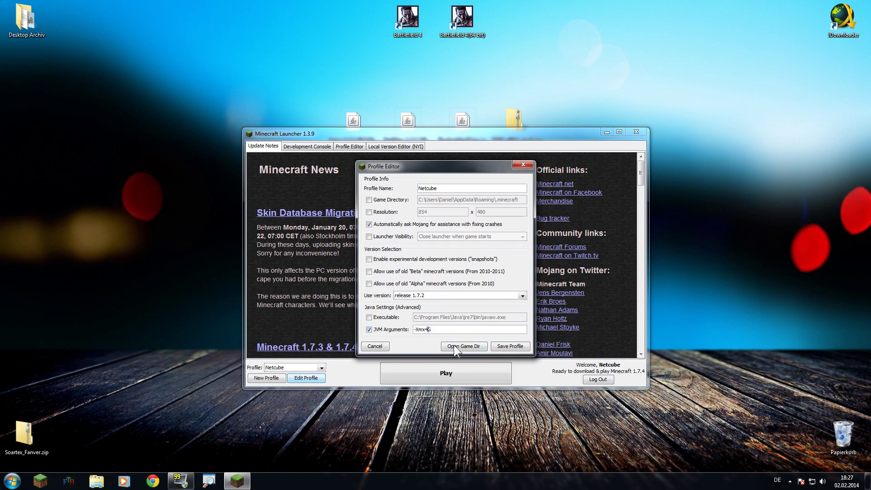
left_click(510, 346)
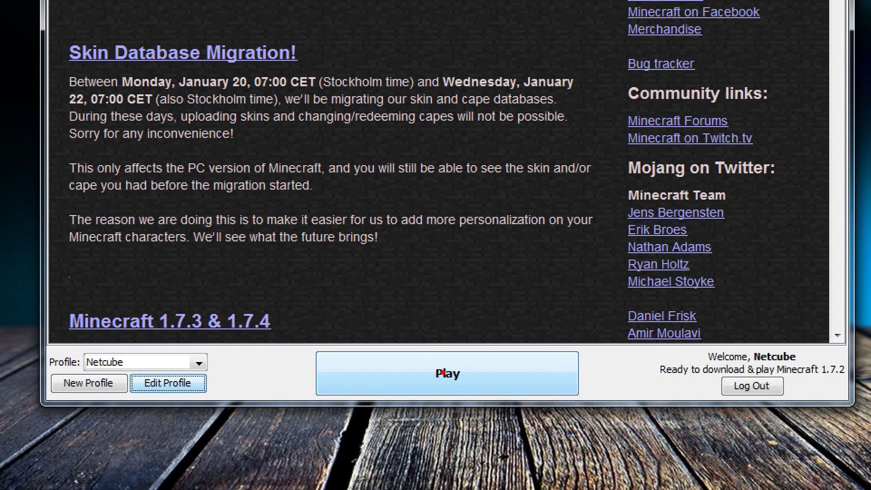
left_click(448, 374)
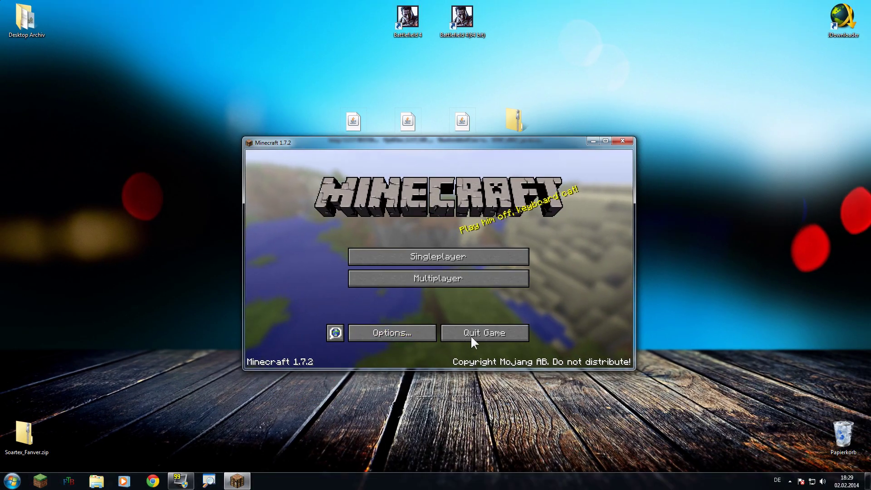
Quit Minecraft 1.7.2 from its title screen after the first run
left_click(481, 332)
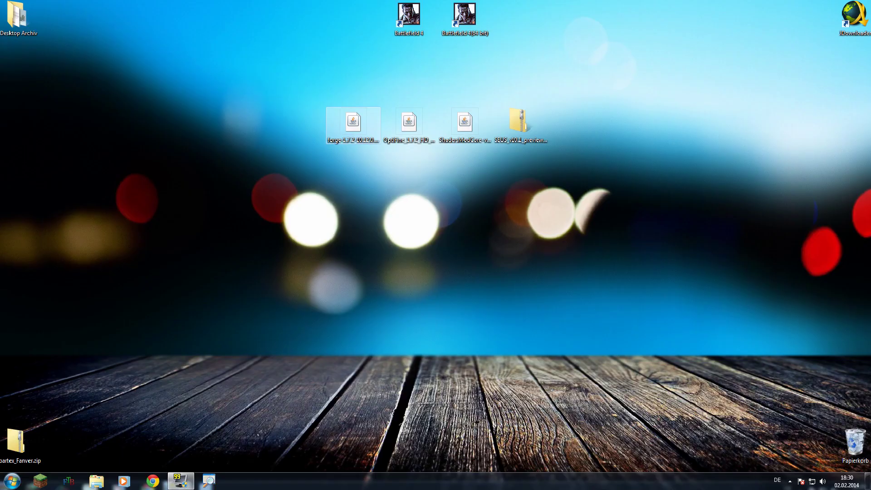
Install the Forge 10.12.0.1022 client, then restart the Minecraft launcher past the security warning
double_click(354, 119)
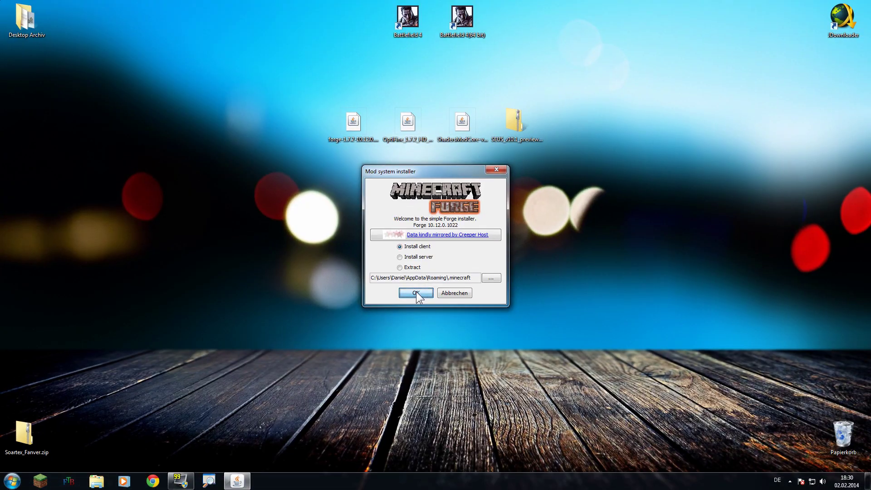
left_click(398, 322)
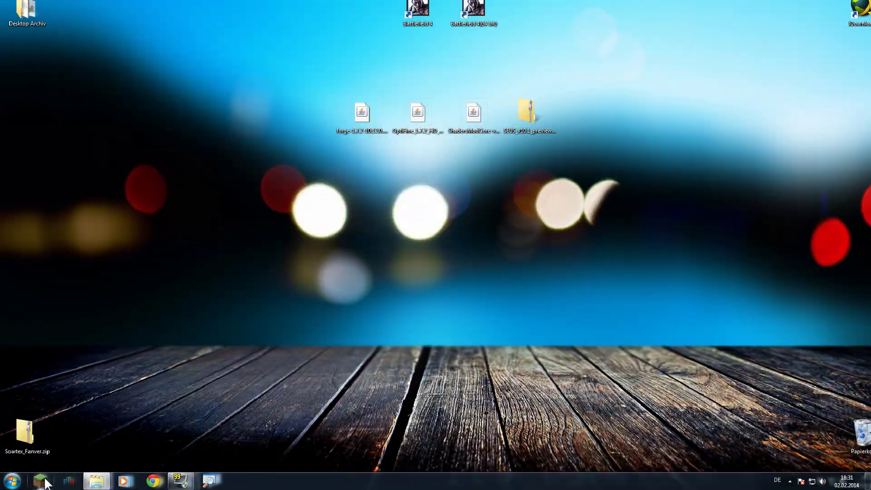
left_click(43, 482)
left_click(451, 245)
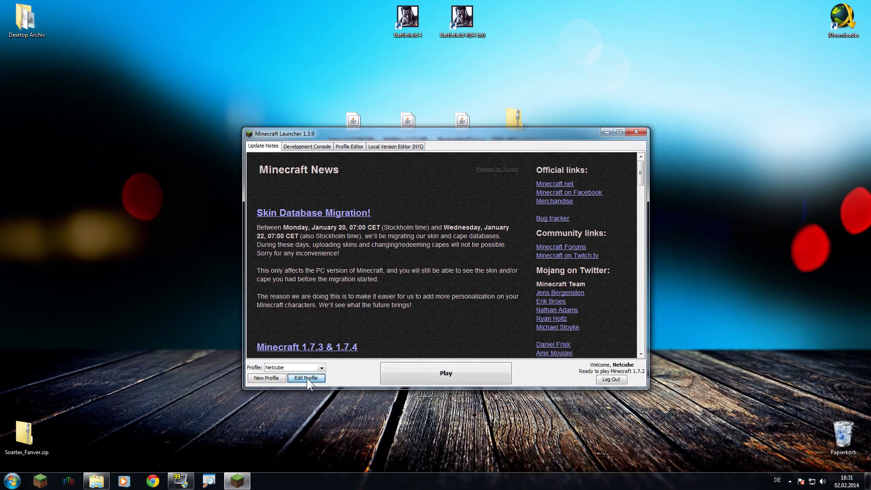
Change the profile version to release 1.7.2-Forge10.12.0.1022 and save the profile
left_click(306, 378)
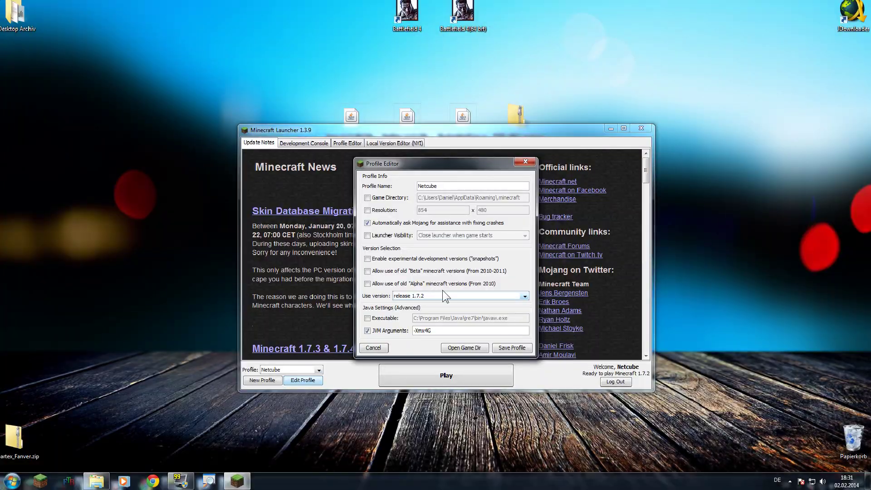
left_click(444, 294)
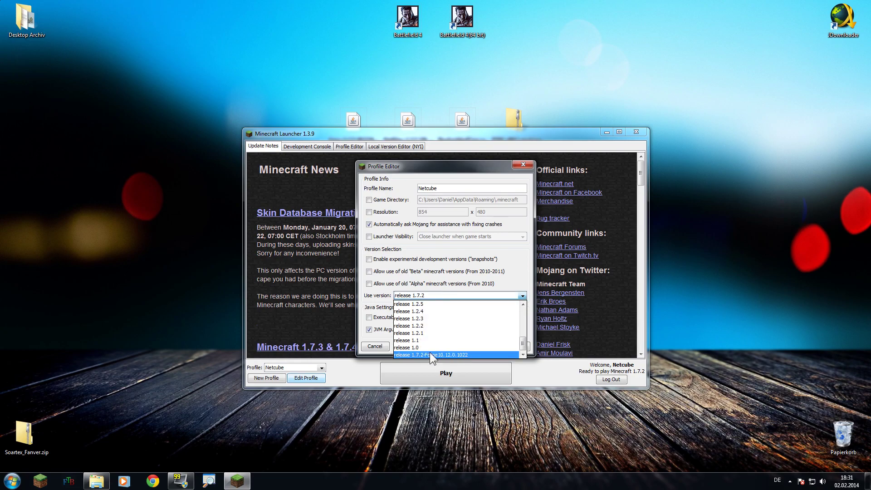
left_click(446, 353)
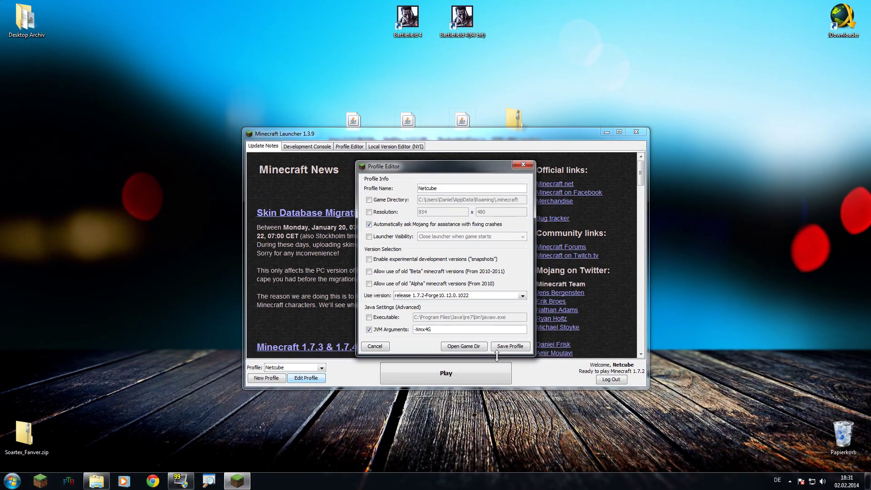
left_click(505, 347)
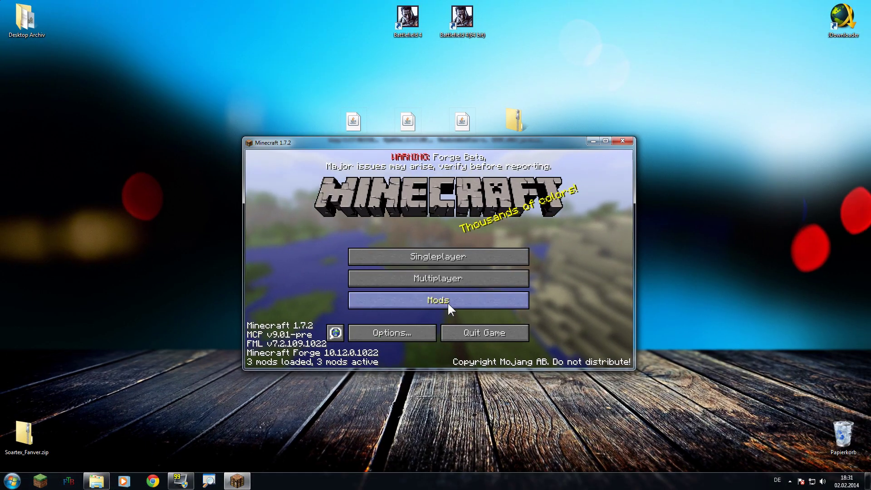
Check the Mod List shows Coder Pack, Forge Mod Loader and Forge, then quit the game
left_click(522, 263)
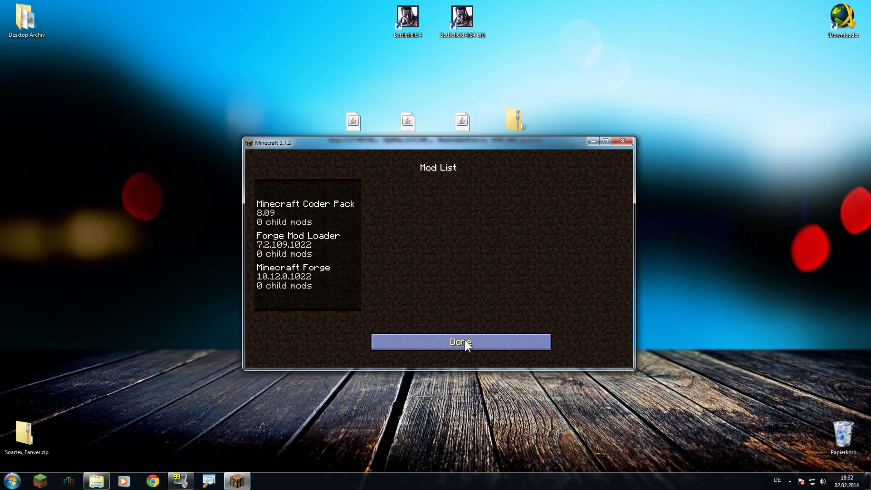
left_click(465, 339)
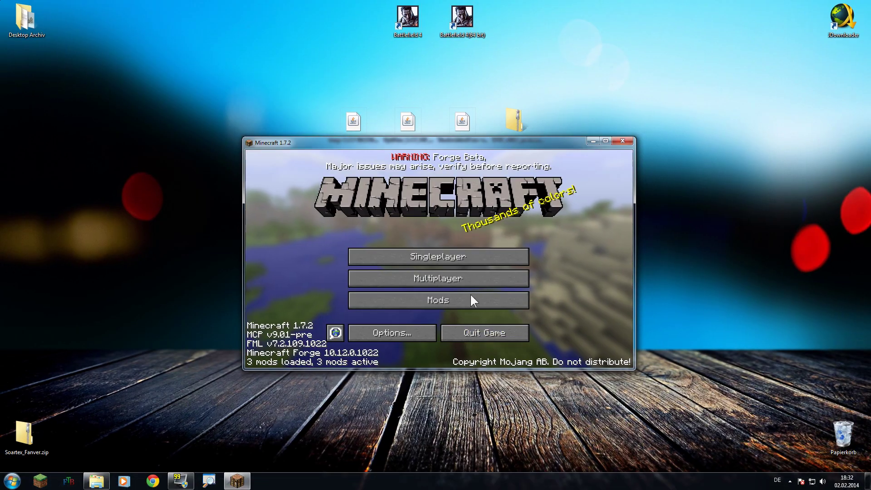
left_click(480, 332)
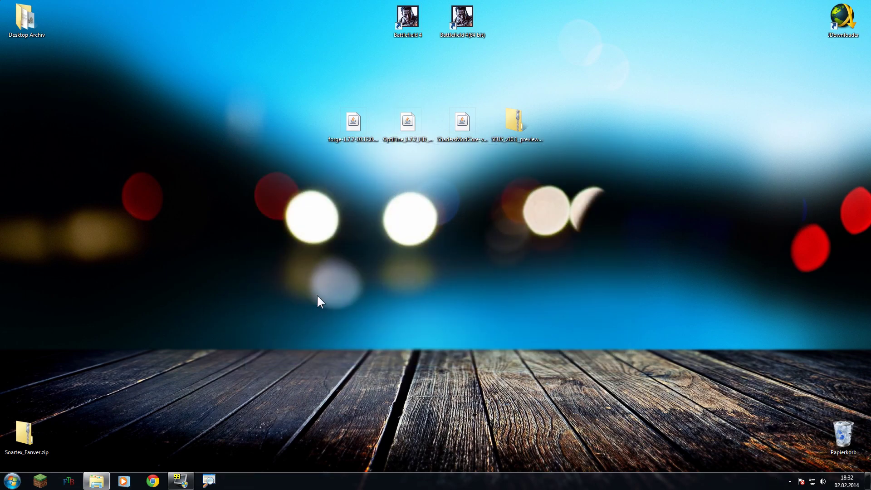
Open the .minecraft\mods folder via %AppData% in Explorer
key("super+r")
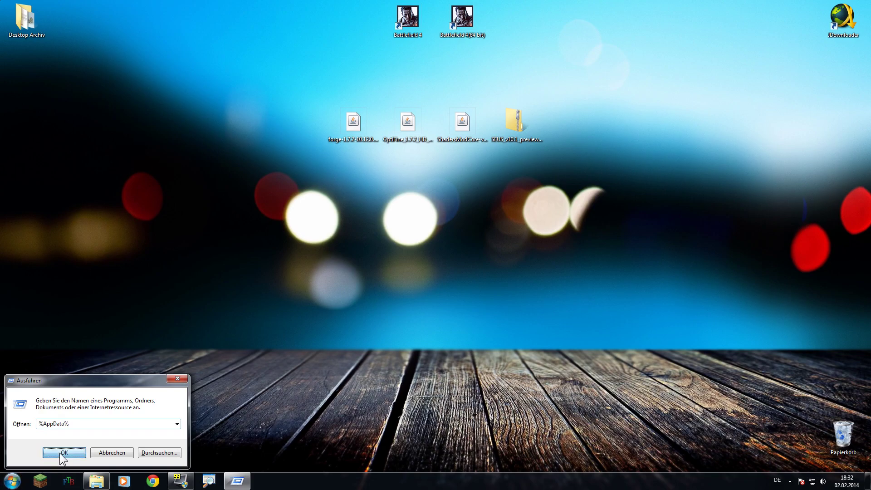
left_click(117, 448)
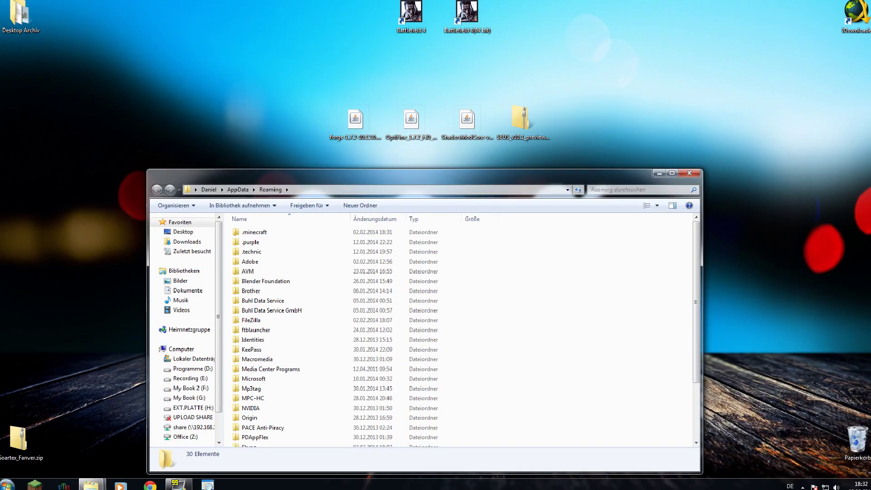
double_click(250, 233)
mouse_move(281, 297)
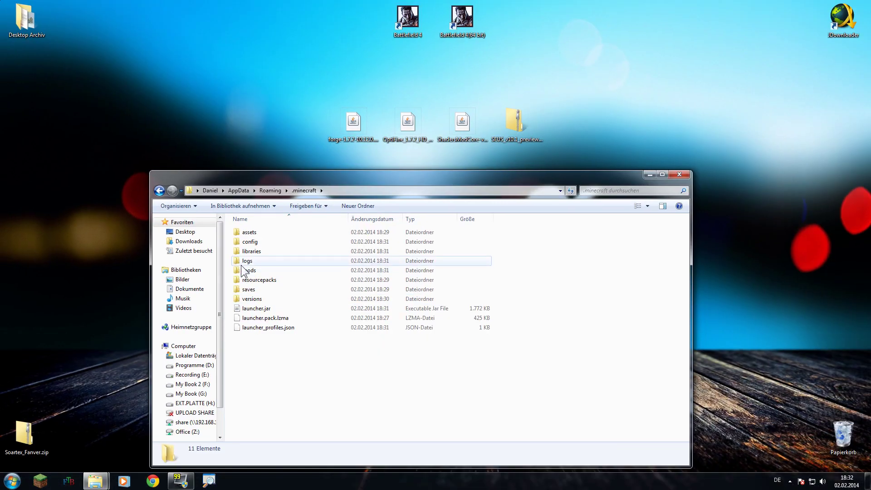
double_click(244, 259)
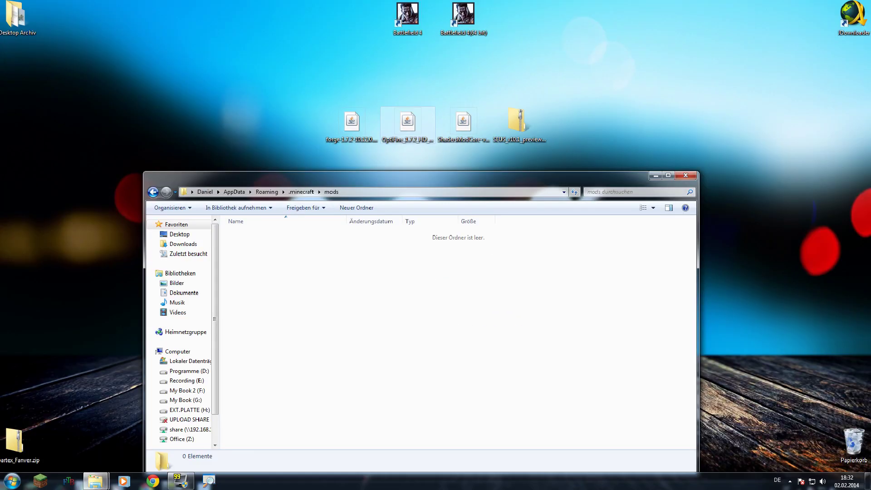
Move the OptiFine and ShadersModCore jars from the desktop into mods and restart the launcher
left_click(407, 121)
left_click(454, 129, "ctrl")
left_click_drag(453, 128, 343, 297)
left_click(343, 297)
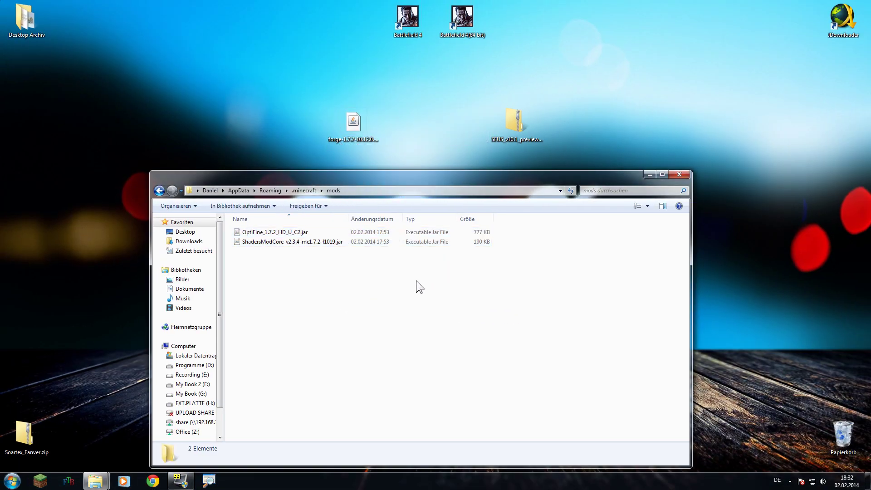
left_click(40, 480)
left_click(471, 245)
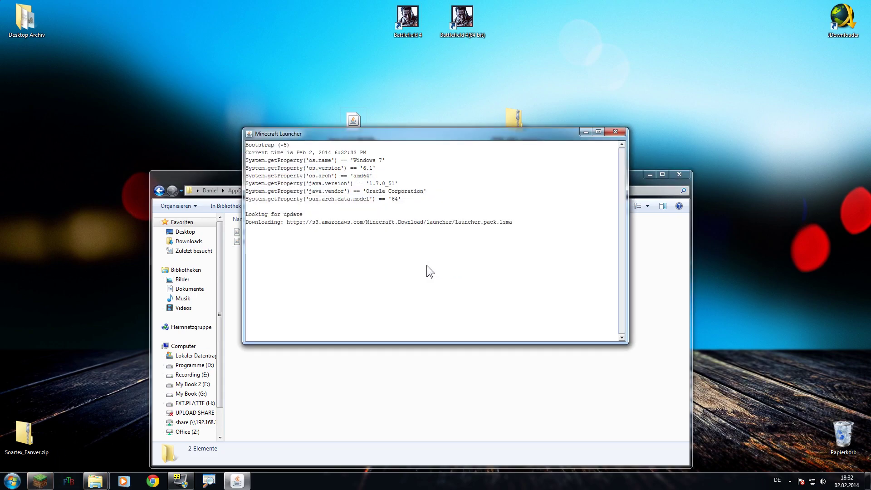
Launch the Forge profile, confirm OptiFine_1.7.2_HD_U_C2 in the Mod List, and open Options
left_click(655, 170)
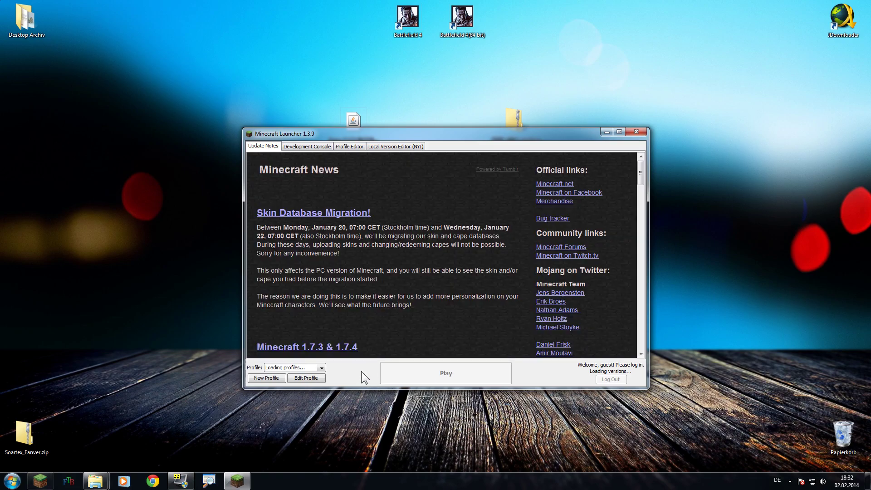
left_click(426, 368)
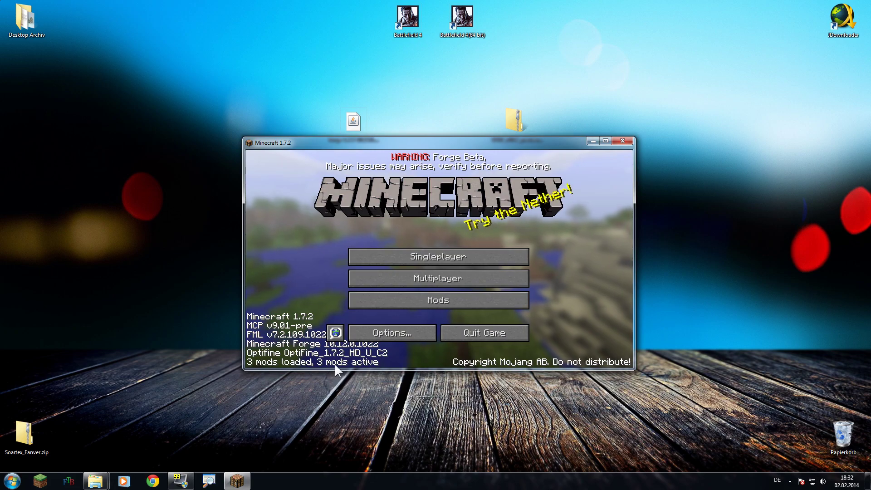
left_click(426, 302)
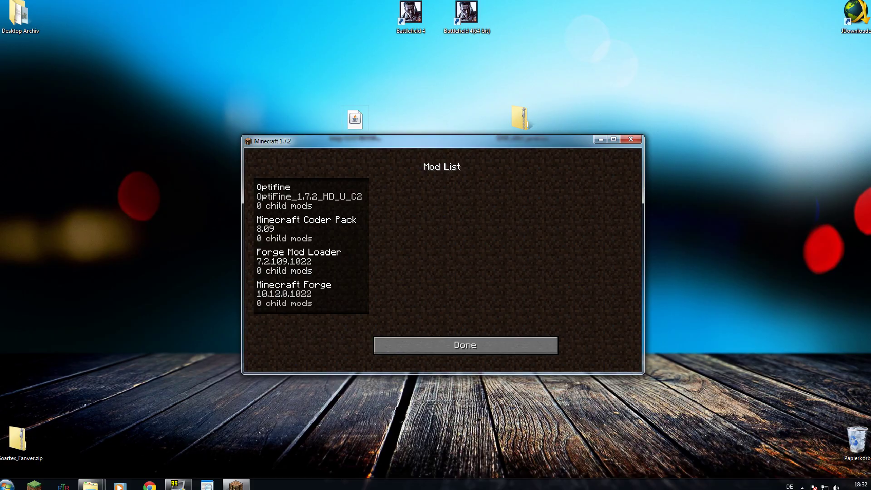
left_click(488, 342)
left_click(408, 331)
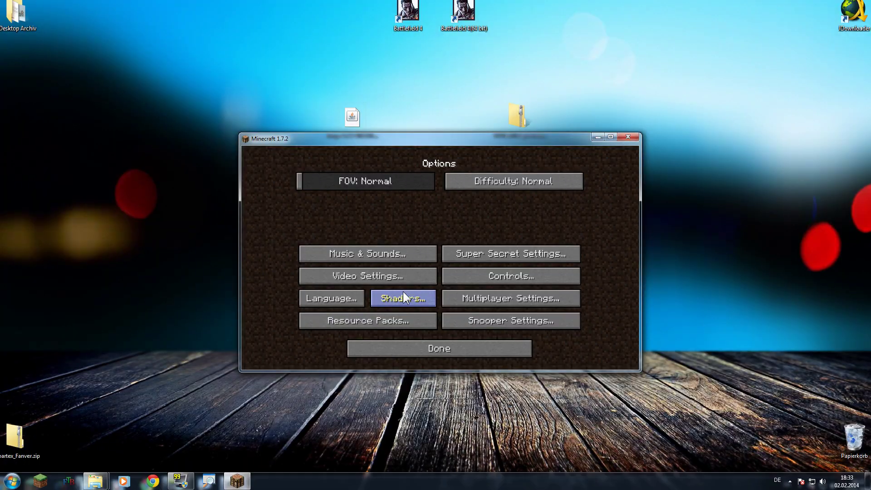
Copy SEUS_v10.1_preview1.zip into the shaderpacks folder and select it as the active shader pack
left_click(403, 297)
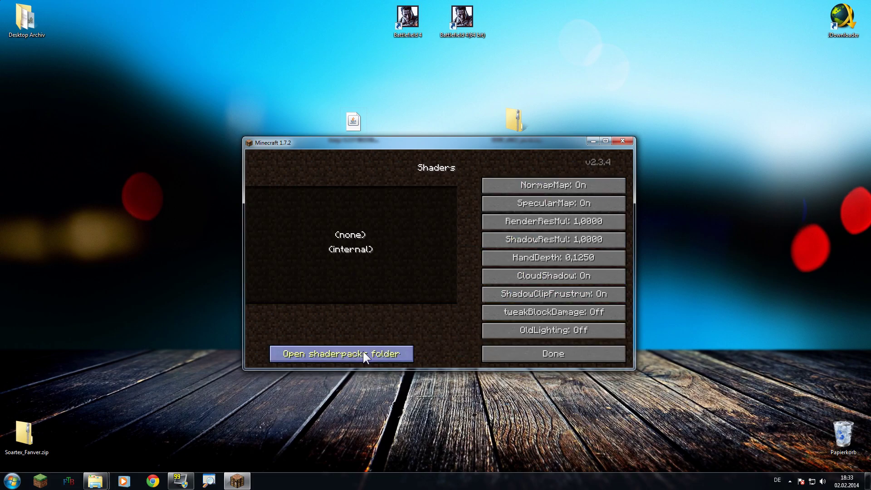
left_click(363, 352)
left_click_drag(390, 4, 411, 154)
left_click_drag(519, 94, 521, 87)
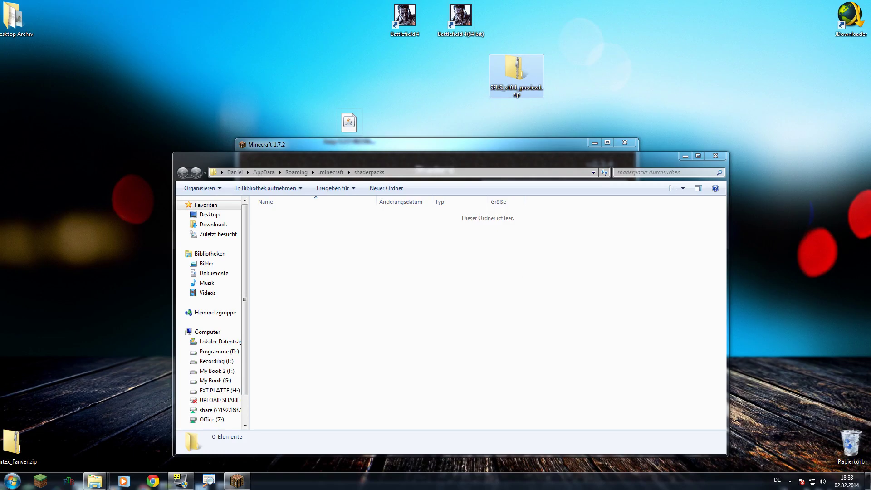
left_click_drag(522, 72, 462, 295)
left_click(681, 154)
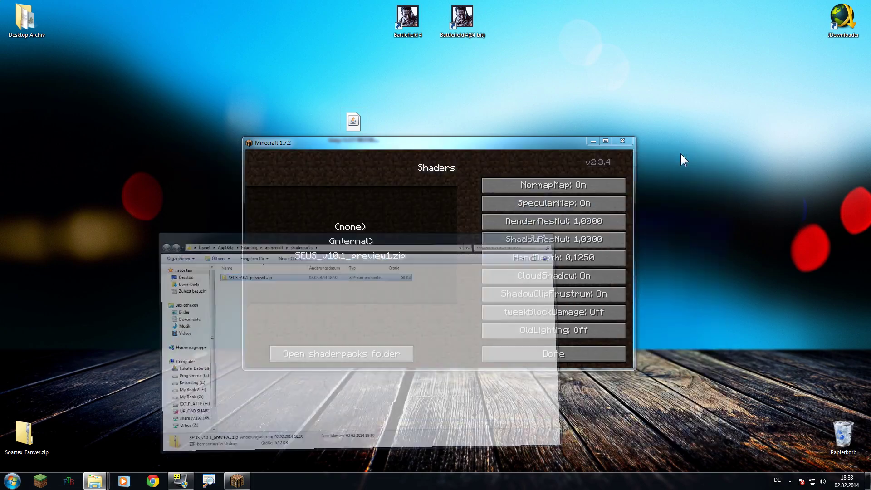
left_click(355, 254)
left_click(511, 354)
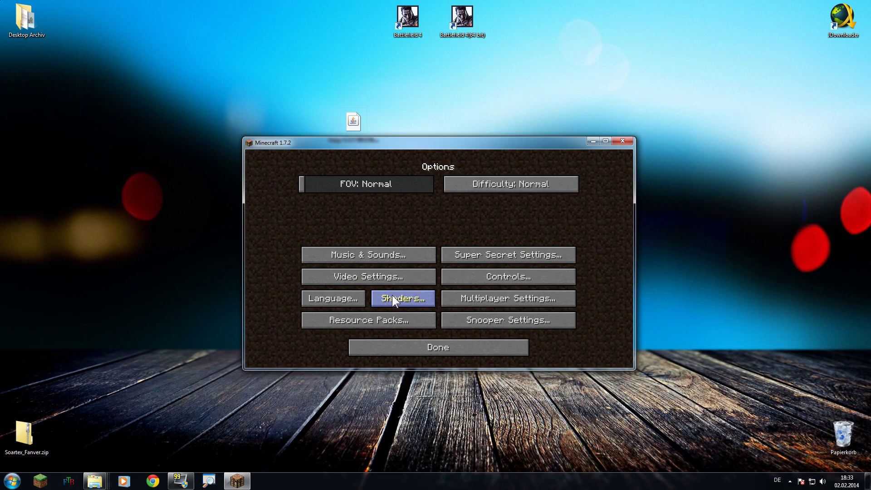
Create a Creative-mode singleplayer world named New World and load into it
left_click(444, 347)
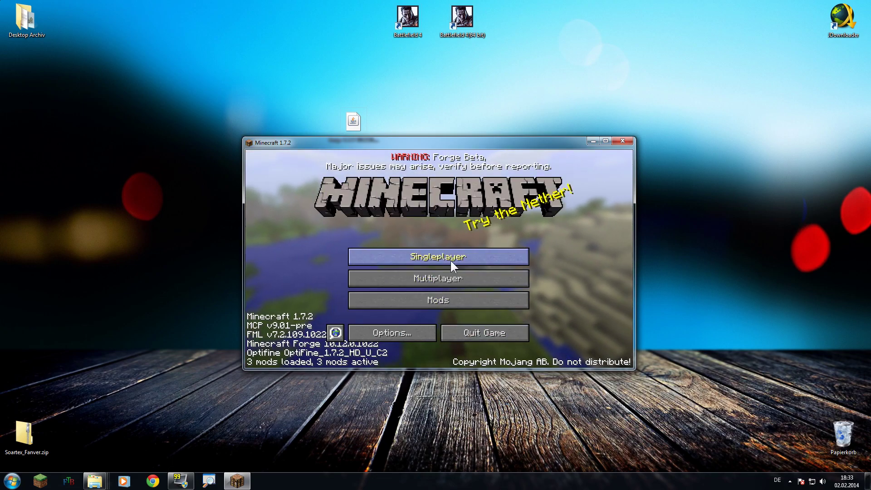
left_click(451, 260)
left_click(507, 330)
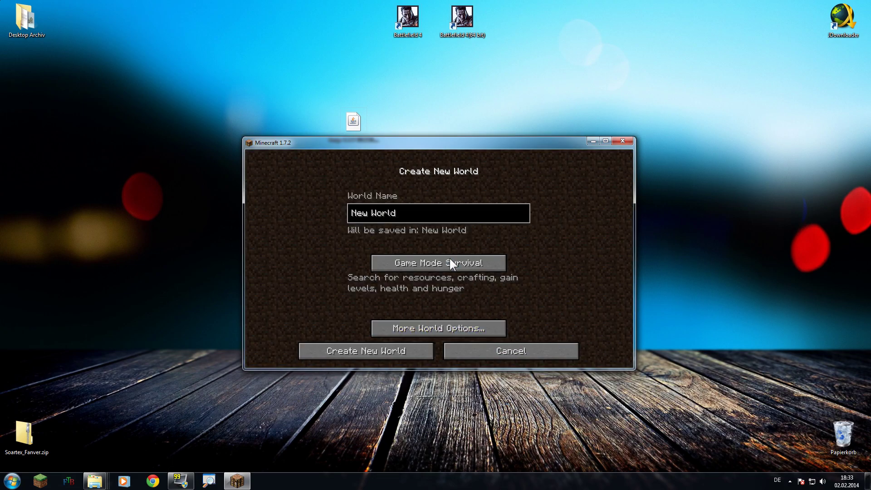
left_click(474, 263)
left_click(477, 262)
left_click(399, 353)
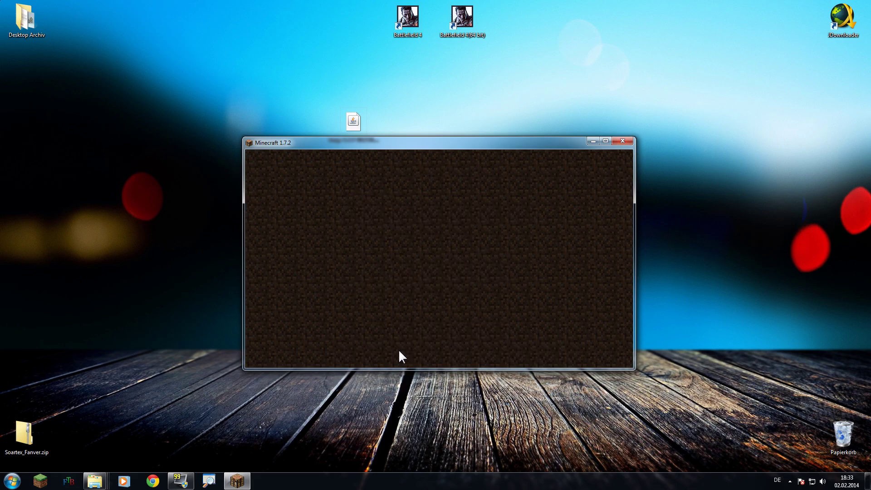
left_click(521, 252)
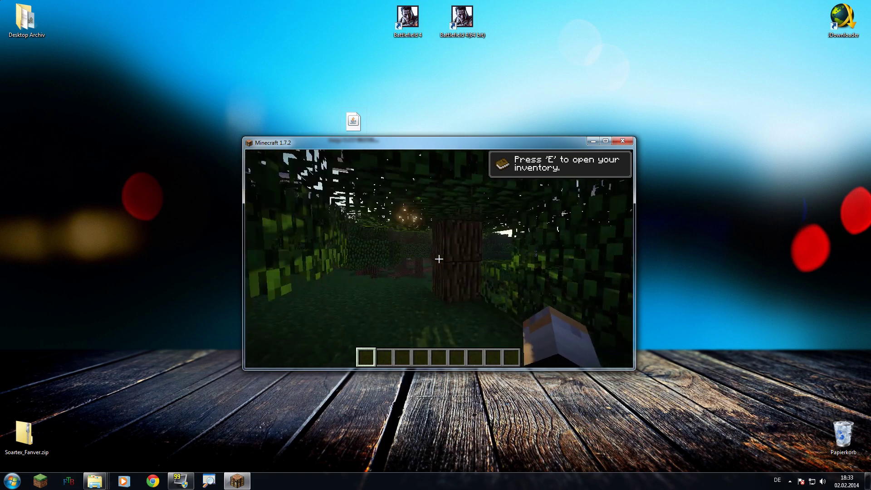
Walk out from the canopy in third-person view, briefly pause, then look around the sunlit forest
key("w")
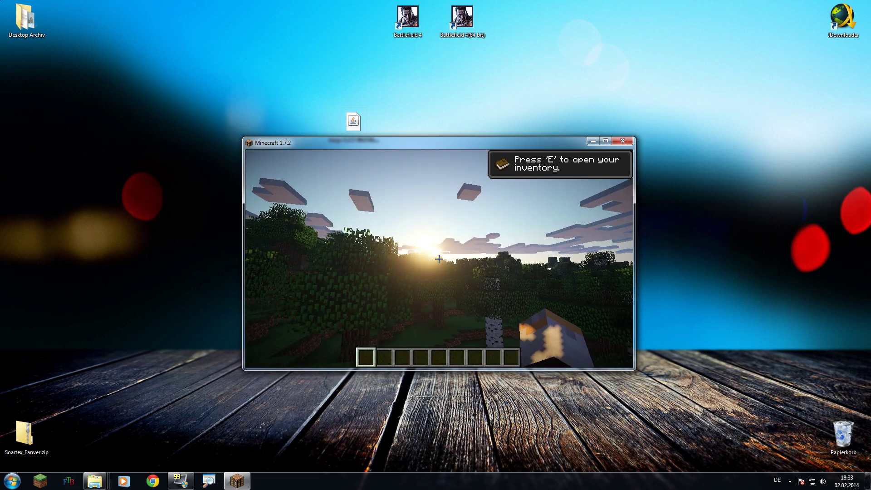
key("F5")
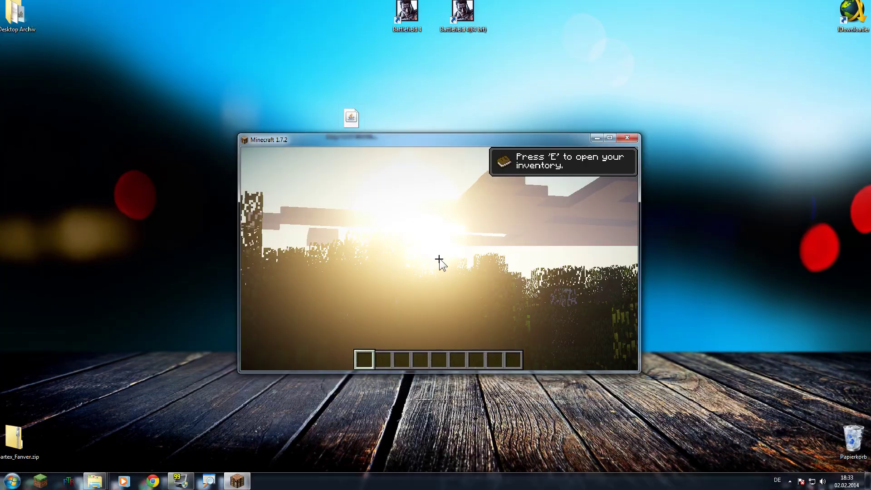
key("Escape")
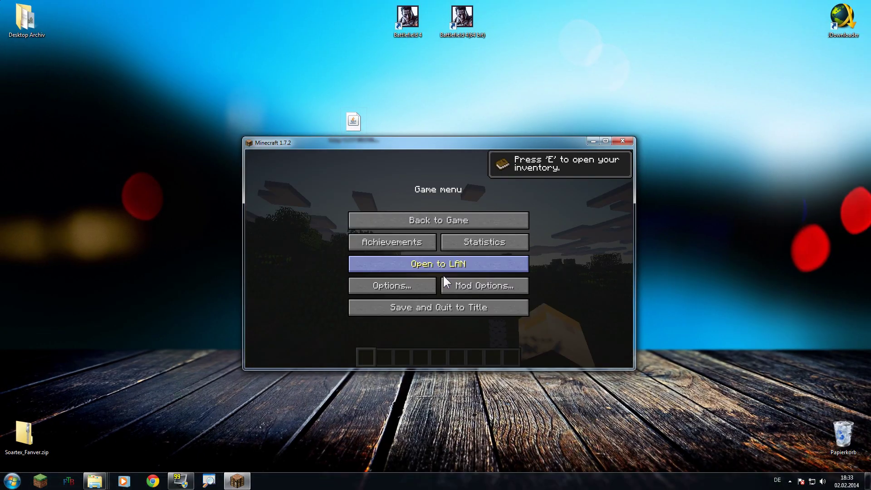
key("Escape")
mouse_move(439, 259)
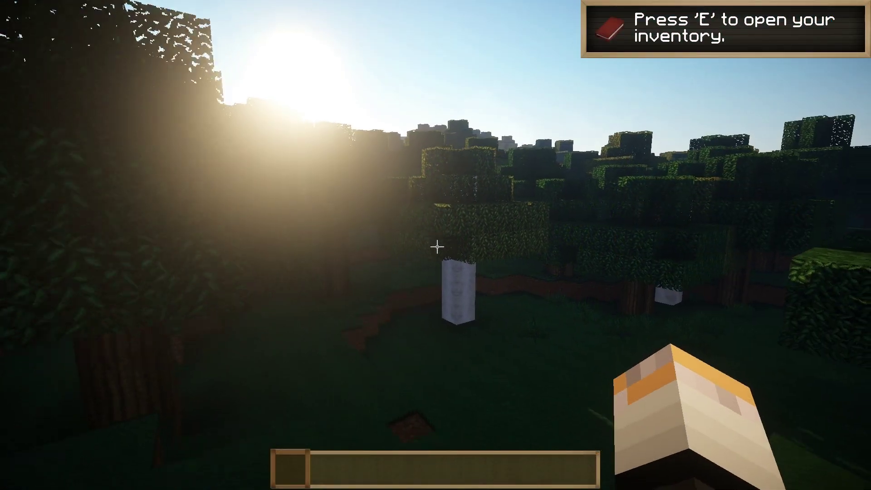
mouse_move(437, 246)
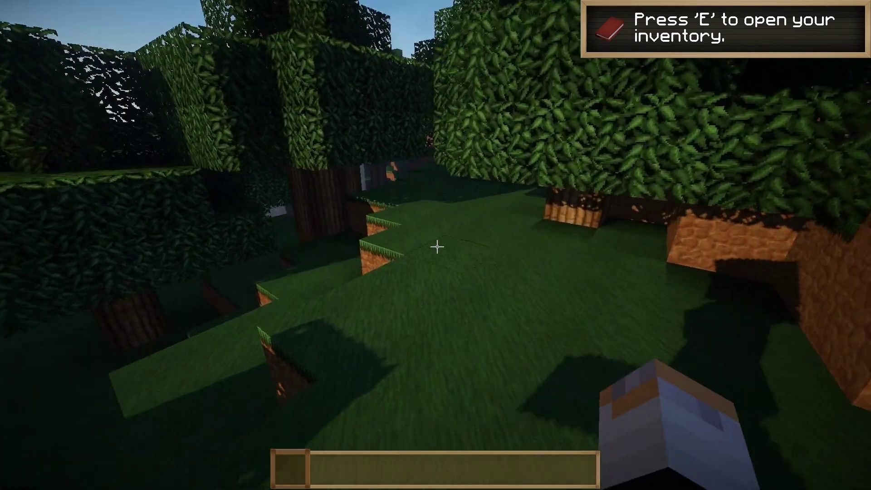
Walk through the shaded forest toward the sun, past the flower clearing and birch trees
key("w")
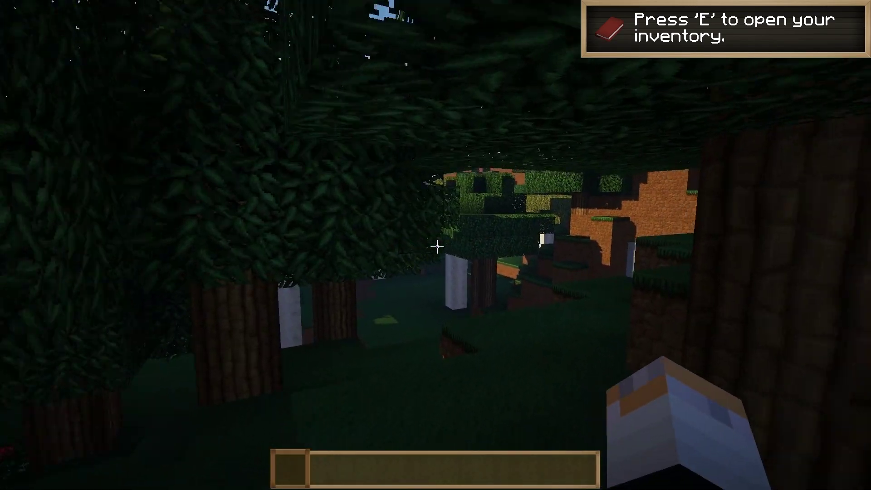
key("w")
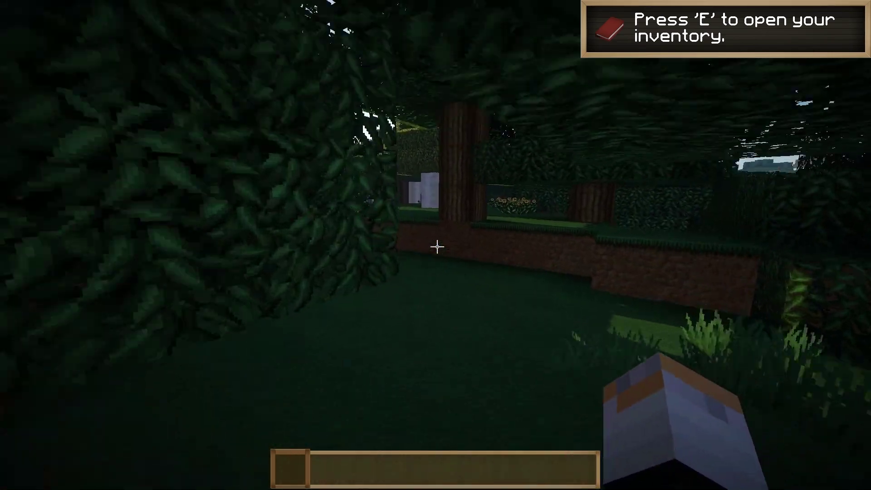
key("w")
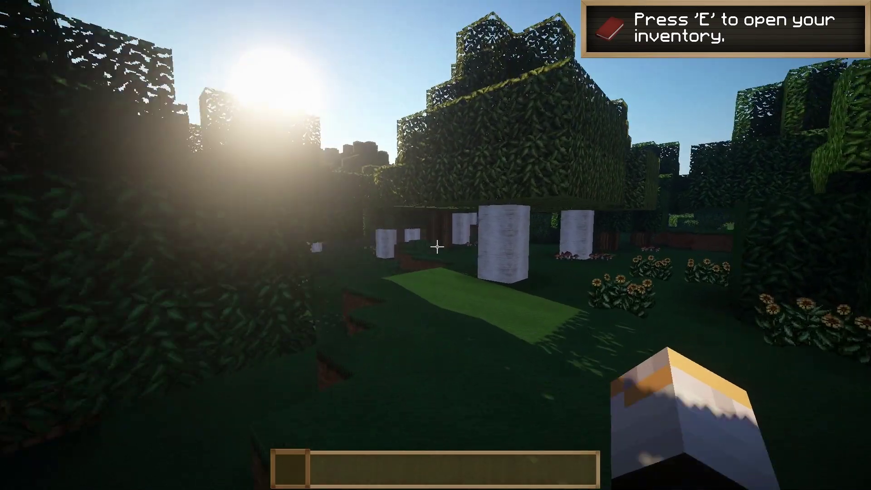
key("w")
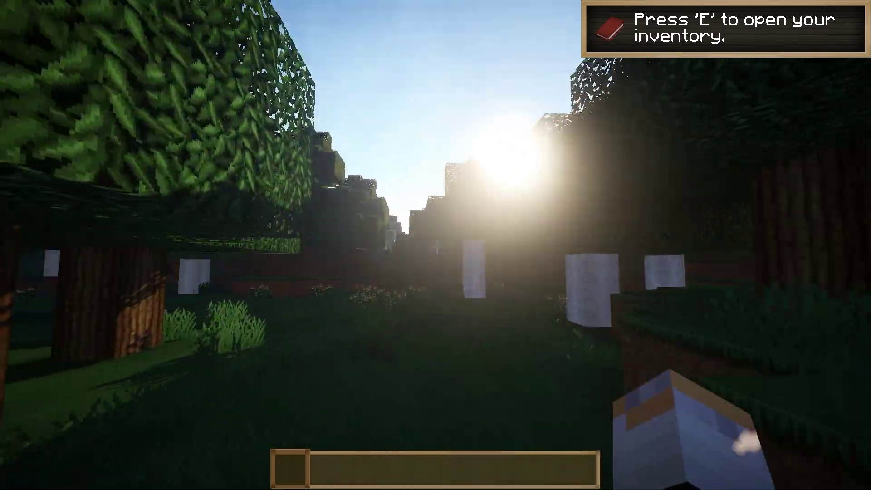
key("w")
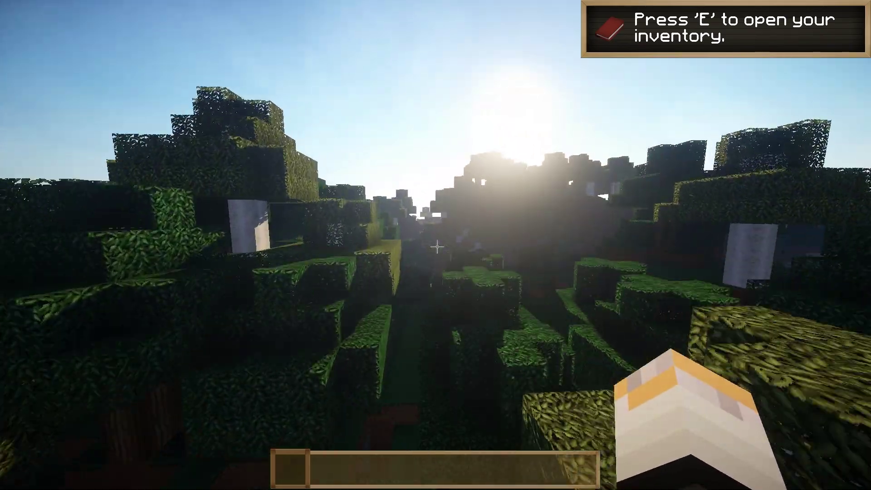
Approach the pond below, then climb the hillside for a higher view of the landscape
key("w")
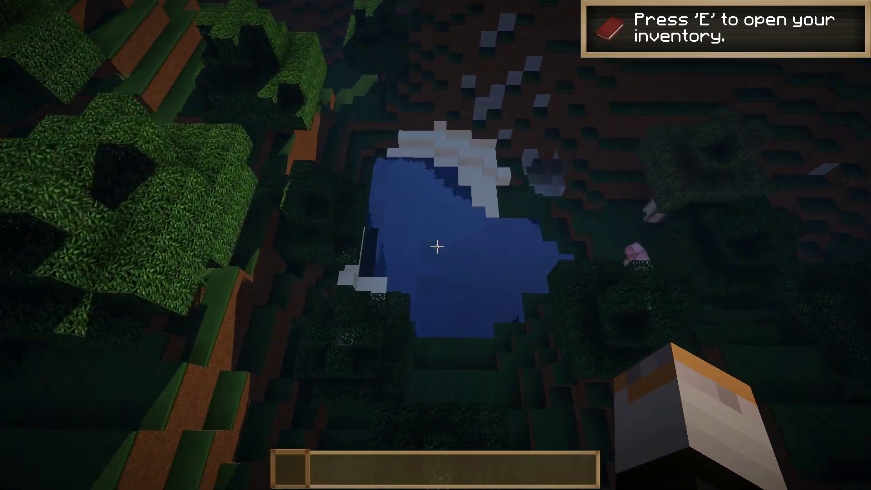
key("w")
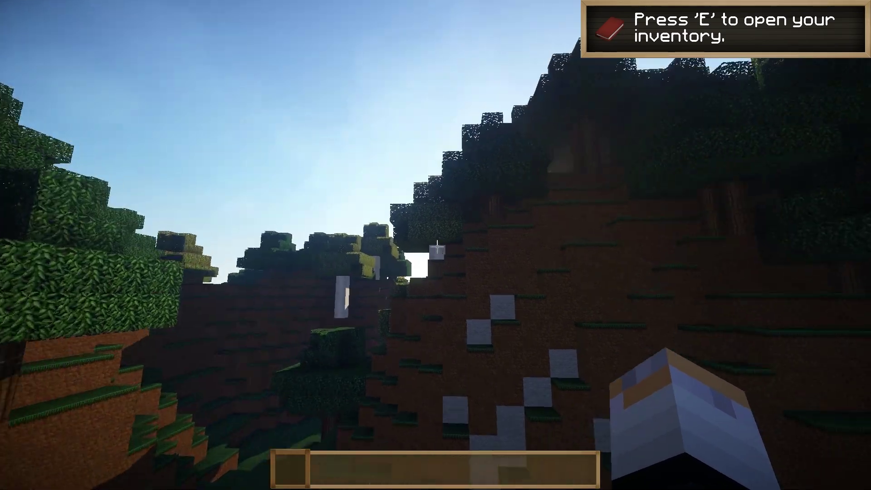
key("w")
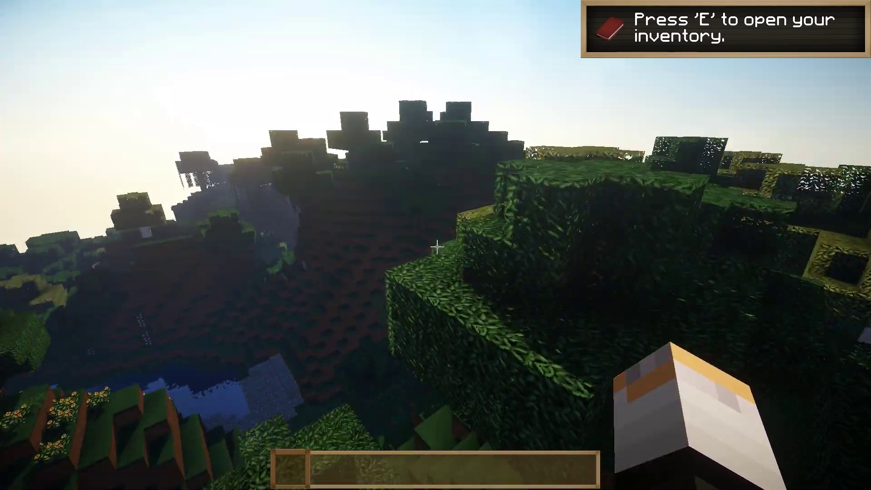